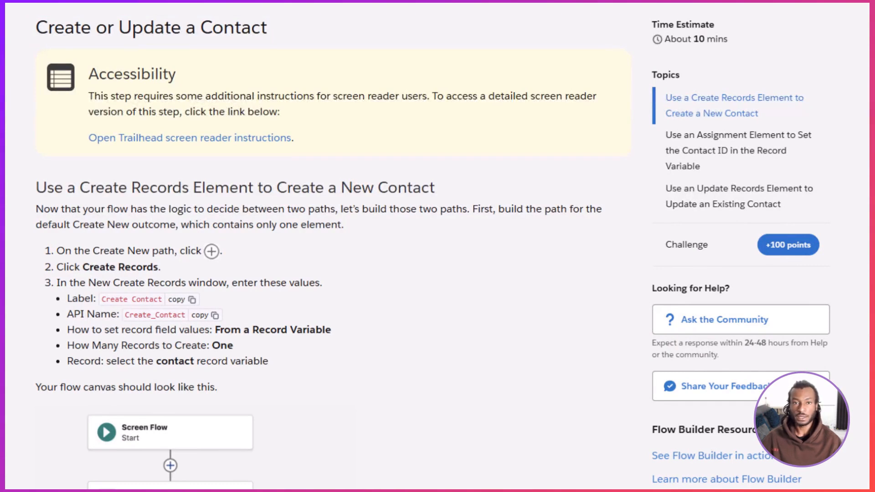
Step: Review the Trailhead instructions for the Create Records, Assignment and Update Records elements
{"action": "scroll", "coordinate": [319, 246], "scroll_direction": "down", "scroll_amount": 3}
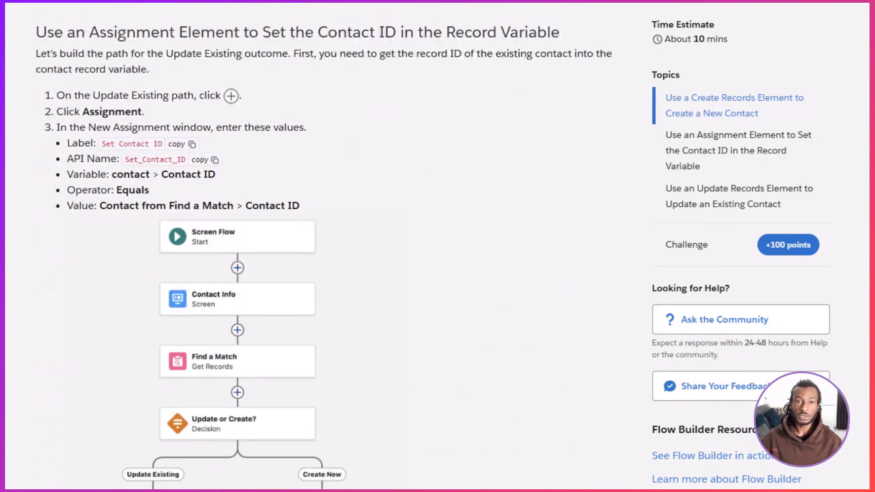
{"action": "scroll", "coordinate": [319, 246], "scroll_direction": "down", "scroll_amount": 1}
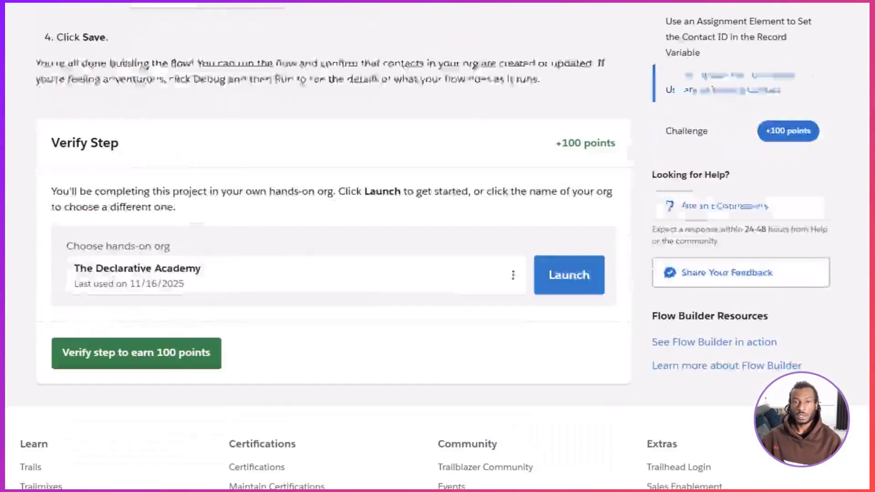
{"action": "scroll", "coordinate": [319, 246], "scroll_direction": "down", "scroll_amount": 3}
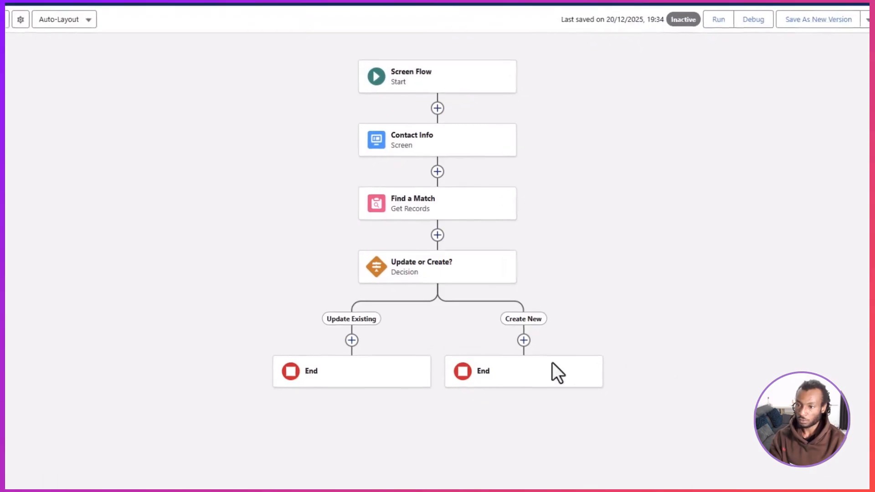
Step: In Flow Builder, add a Create Records element labelled "Create Contact" on the Create New path of the New Contact flow
{"action": "left_click", "coordinate": [524, 340]}
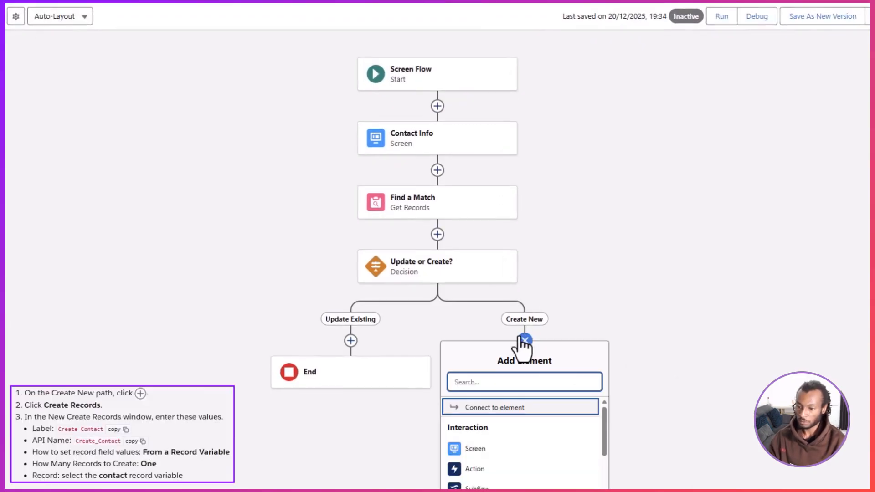
{"action": "type", "text": "Create"}
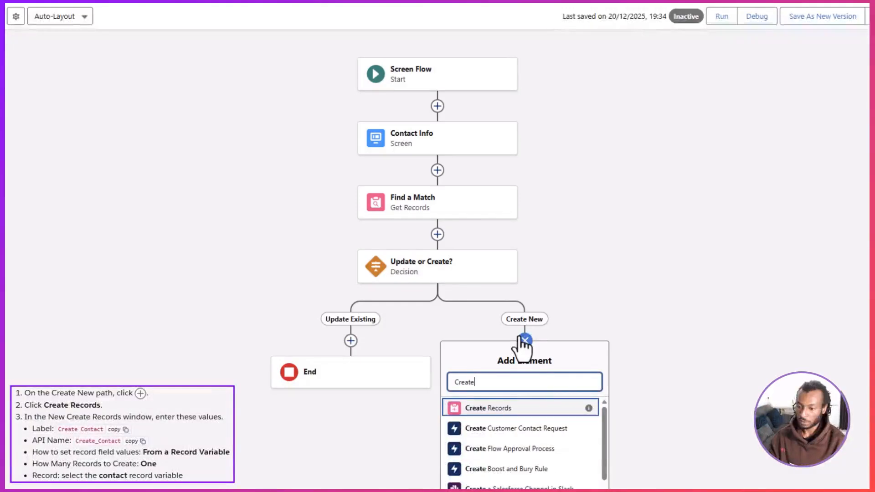
{"action": "left_click", "coordinate": [520, 412]}
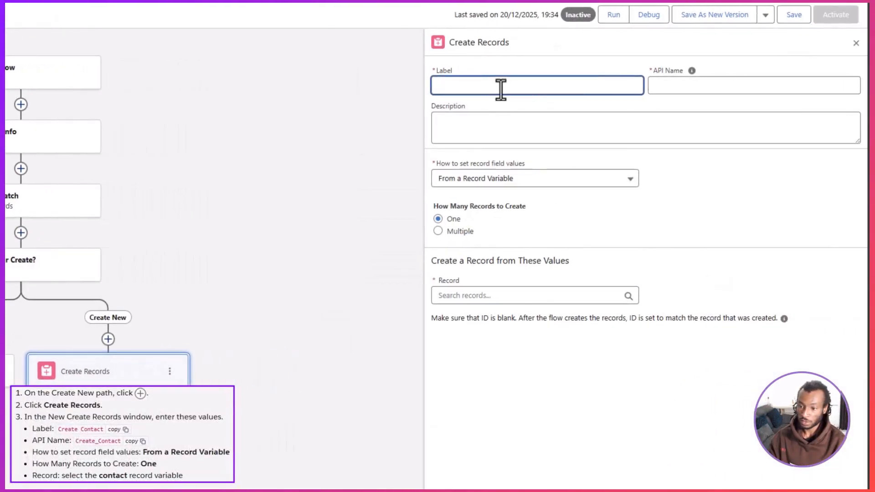
{"action": "type", "text": "Create"}
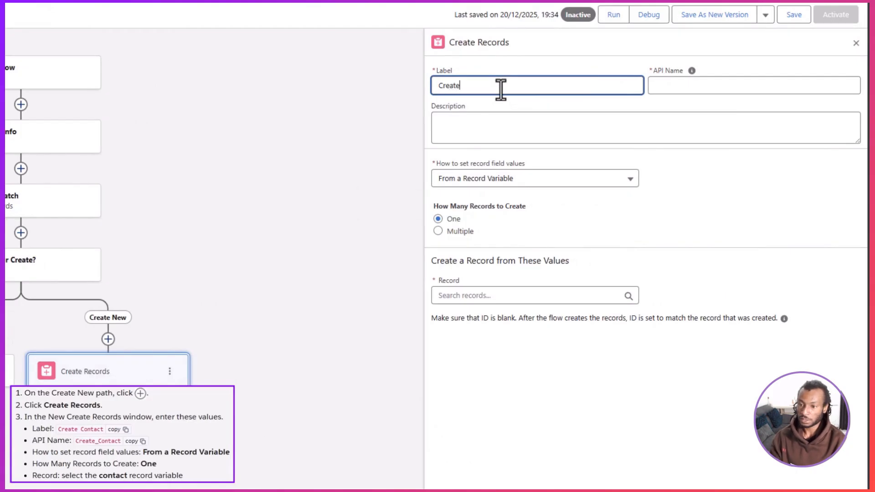
{"action": "type", "text": " Contact"}
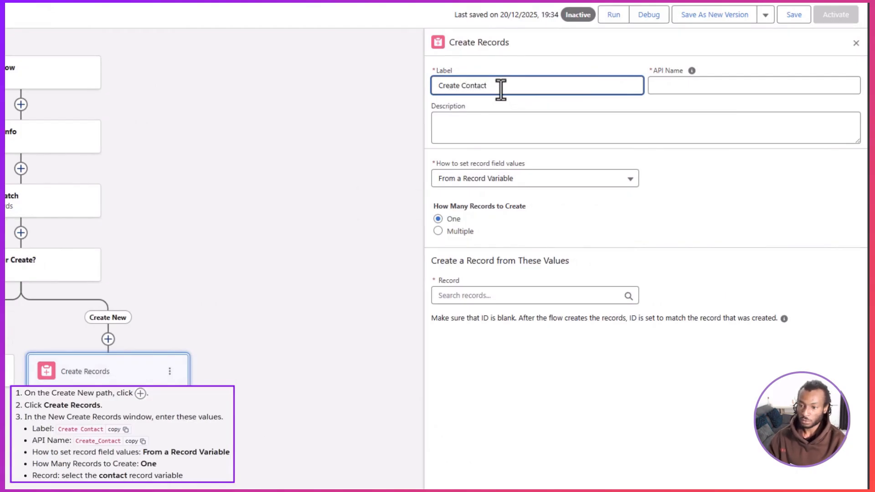
{"action": "left_click", "coordinate": [665, 99]}
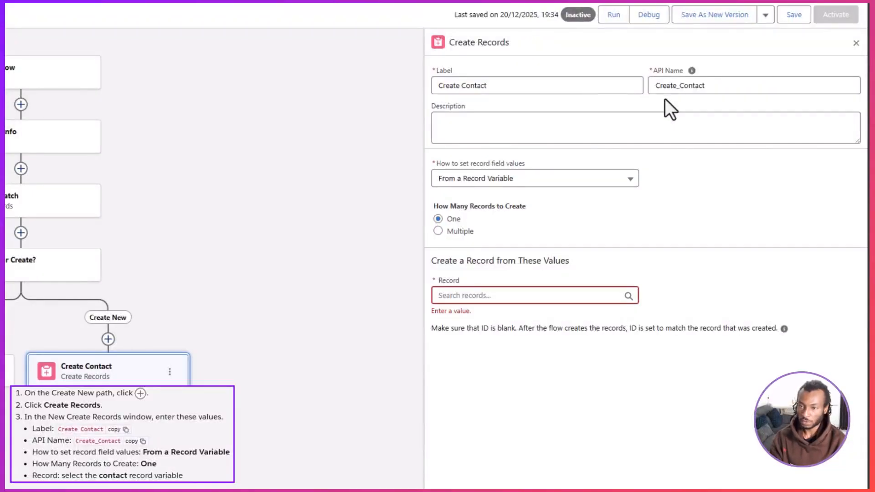
Step: Configure Create Contact to create one record from a record variable, using the Contact record variable, and save the flow
{"action": "left_click", "coordinate": [612, 183]}
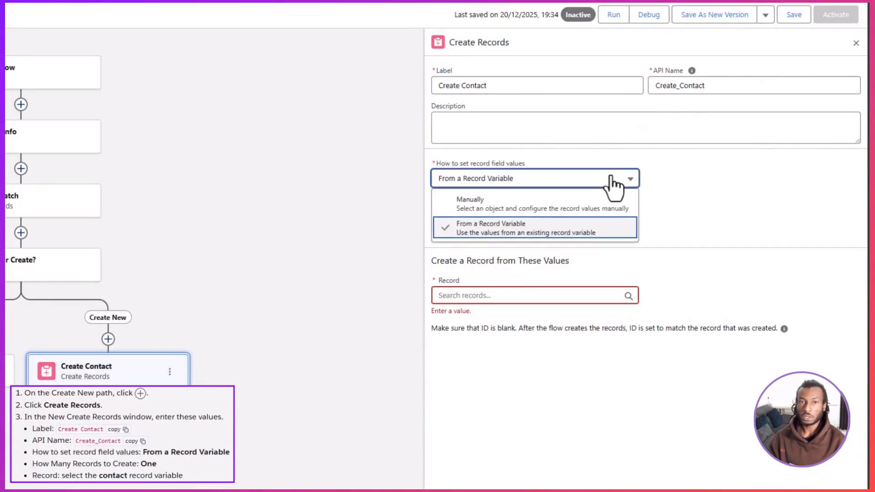
{"action": "left_click", "coordinate": [608, 230]}
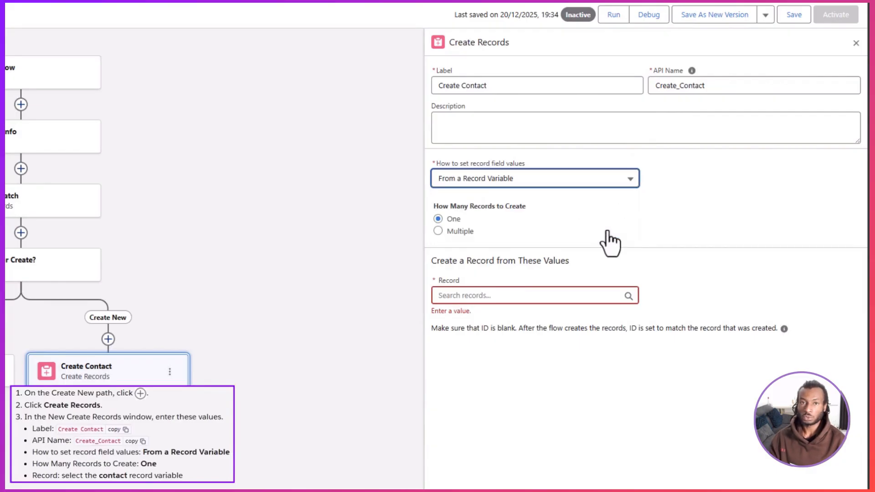
{"action": "left_click", "coordinate": [453, 219]}
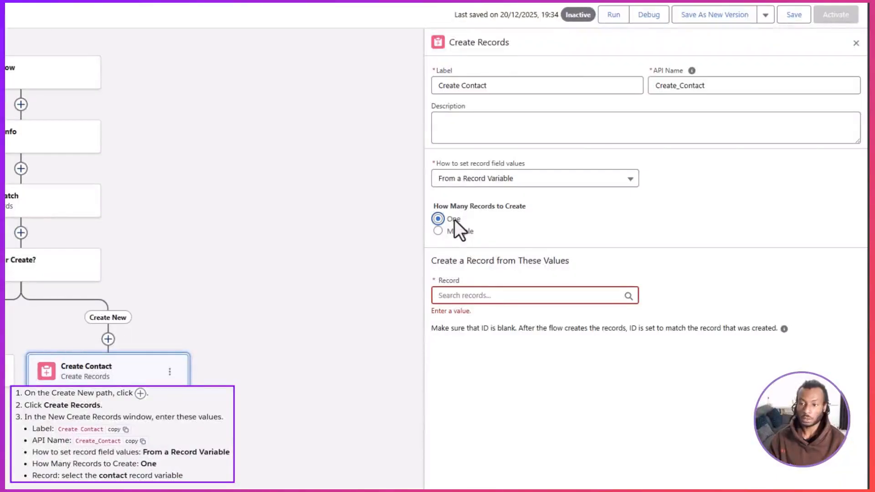
{"action": "left_click", "coordinate": [501, 296]}
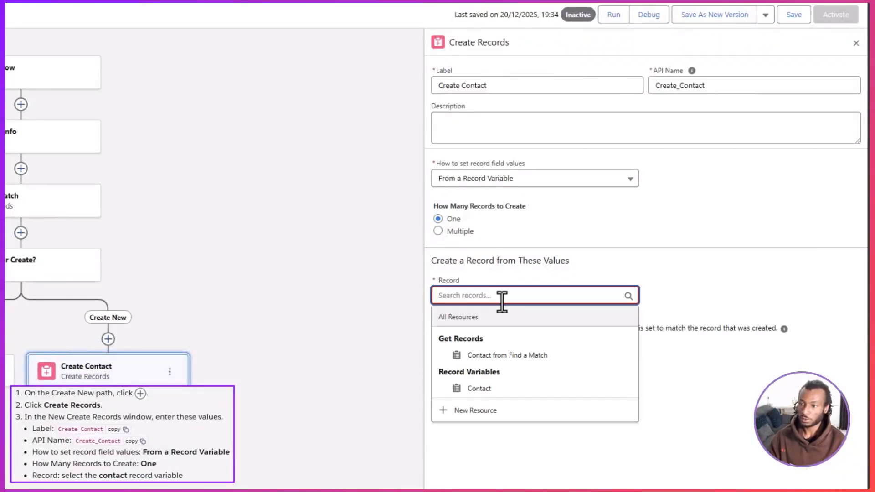
{"action": "left_click", "coordinate": [523, 390]}
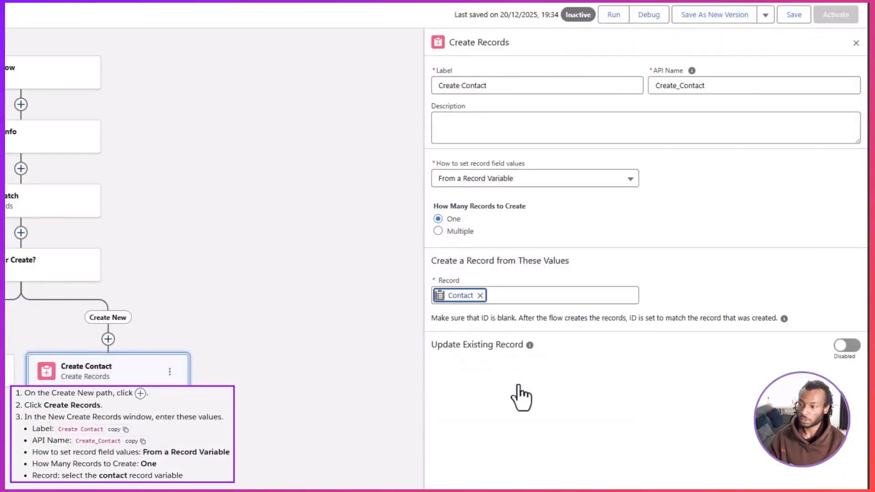
{"action": "left_click", "coordinate": [518, 385]}
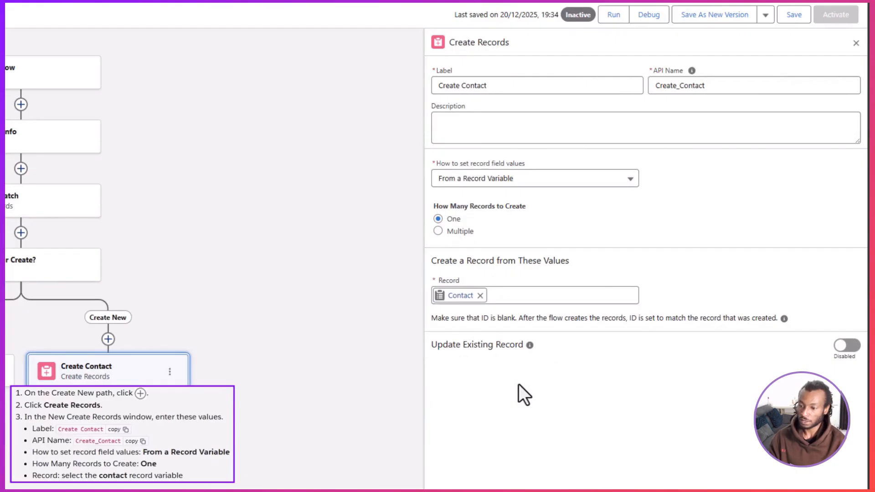
{"action": "left_click", "coordinate": [795, 16]}
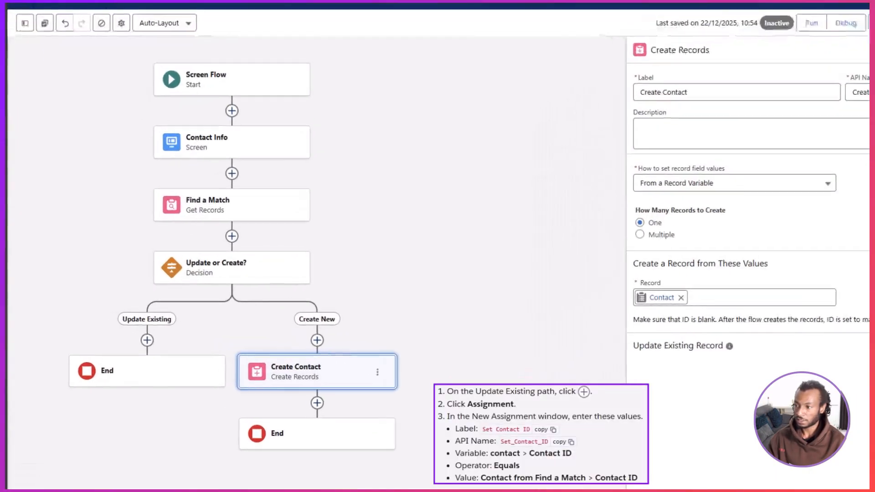
Step: Add an Assignment element labelled "Set Contact ID" on the Update Existing path
{"action": "left_click", "coordinate": [122, 332]}
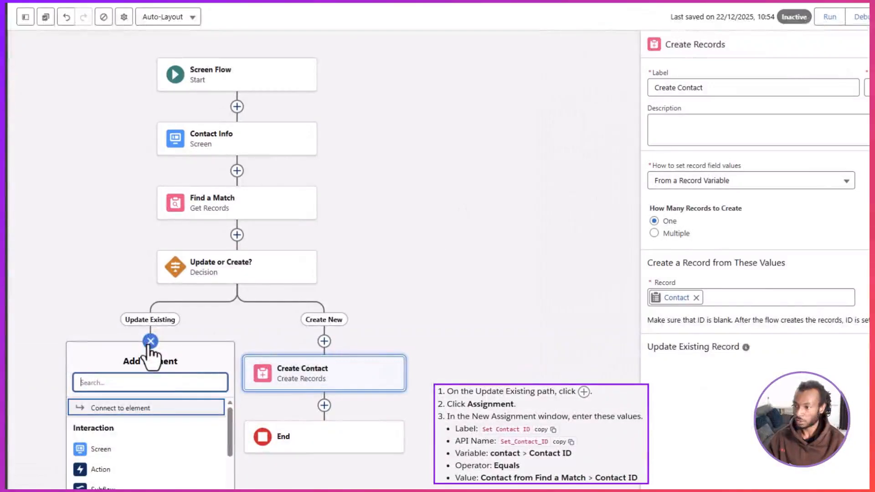
{"action": "type", "text": "Assign"}
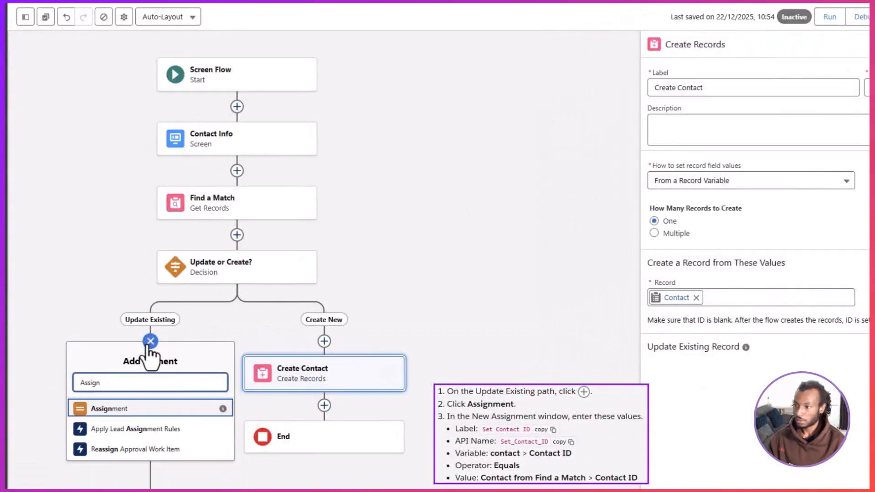
{"action": "left_click", "coordinate": [165, 409]}
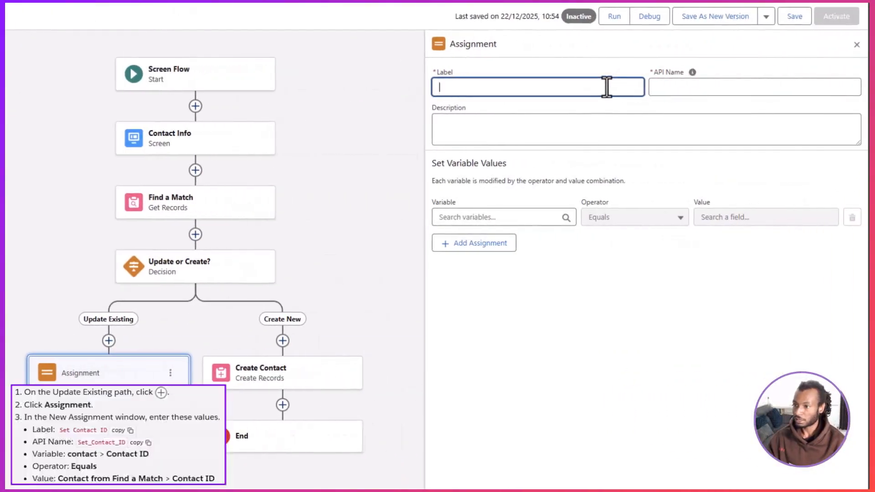
{"action": "type", "text": "Set Contact ID"}
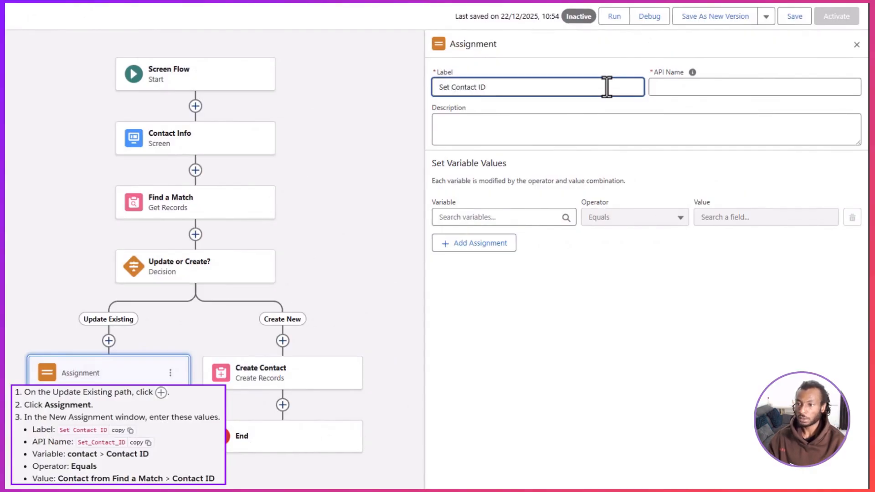
{"action": "left_click", "coordinate": [679, 103]}
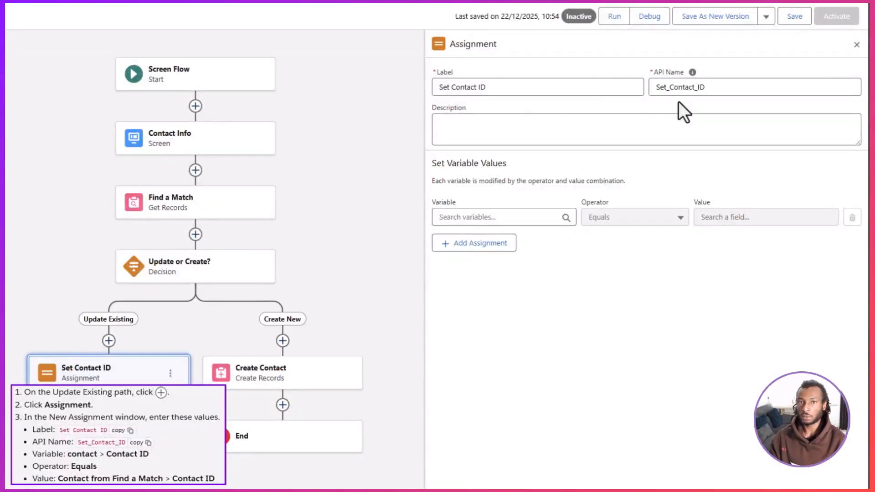
Step: Set the assignment's variable to Contact > Contact ID with the operator Equals
{"action": "left_click", "coordinate": [550, 217]}
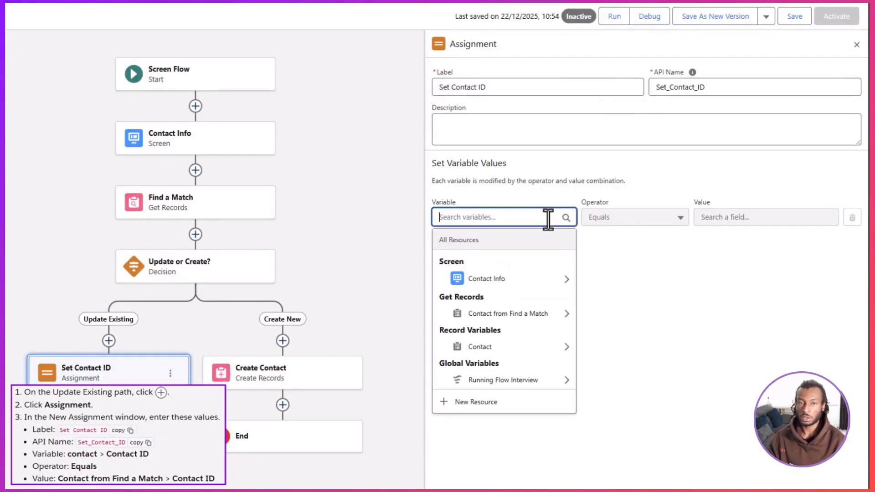
{"action": "left_click", "coordinate": [549, 343]}
{"action": "scroll", "coordinate": [547, 351], "scroll_direction": "down", "scroll_amount": 12}
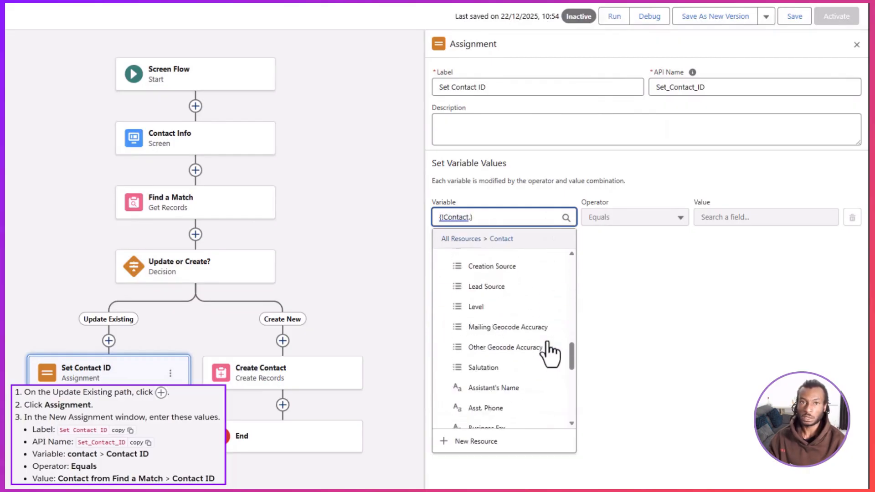
{"action": "left_click", "coordinate": [534, 329]}
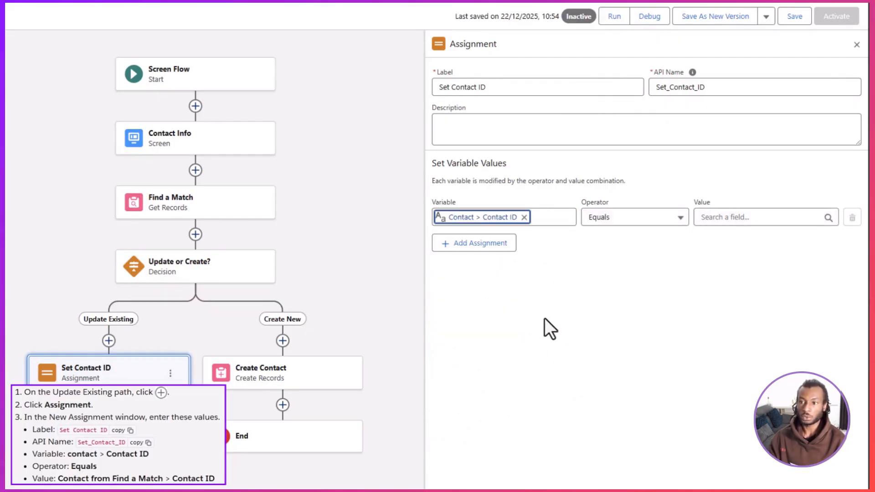
{"action": "left_click", "coordinate": [630, 223]}
{"action": "left_click", "coordinate": [628, 246]}
Step: Set the assignment's value to Contact from Find a Match > Contact ID and save the flow
{"action": "left_click", "coordinate": [709, 217]}
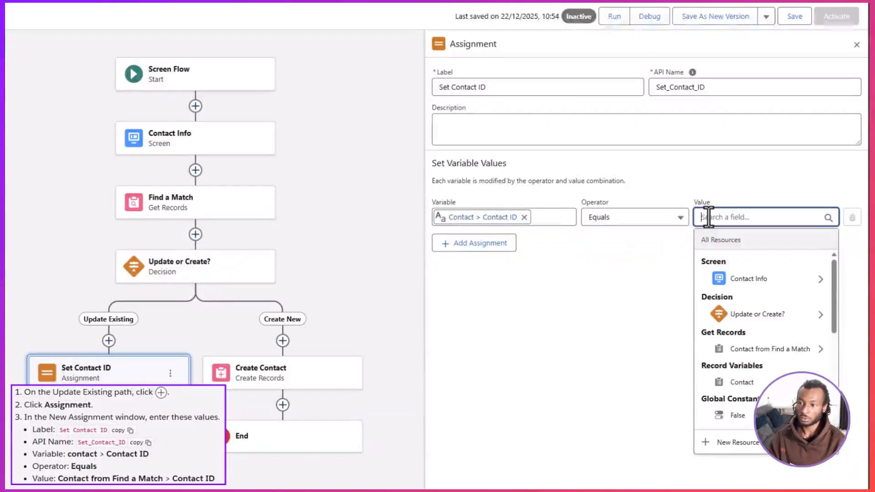
{"action": "left_click", "coordinate": [745, 350]}
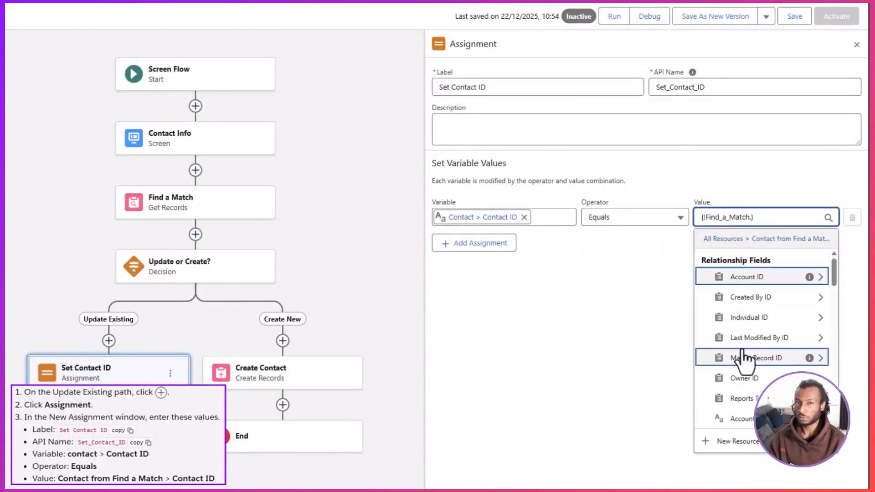
{"action": "scroll", "coordinate": [744, 350], "scroll_direction": "down", "scroll_amount": 2}
{"action": "scroll", "coordinate": [744, 358], "scroll_direction": "down", "scroll_amount": 10}
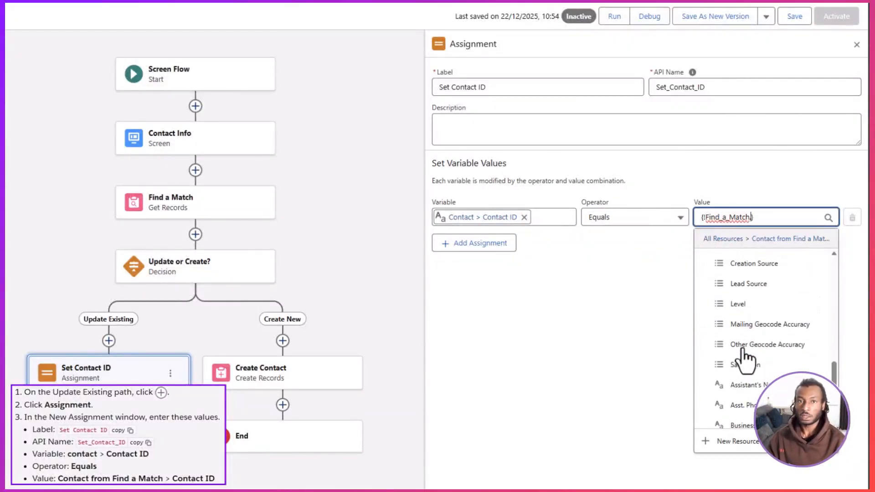
{"action": "left_click", "coordinate": [745, 355]}
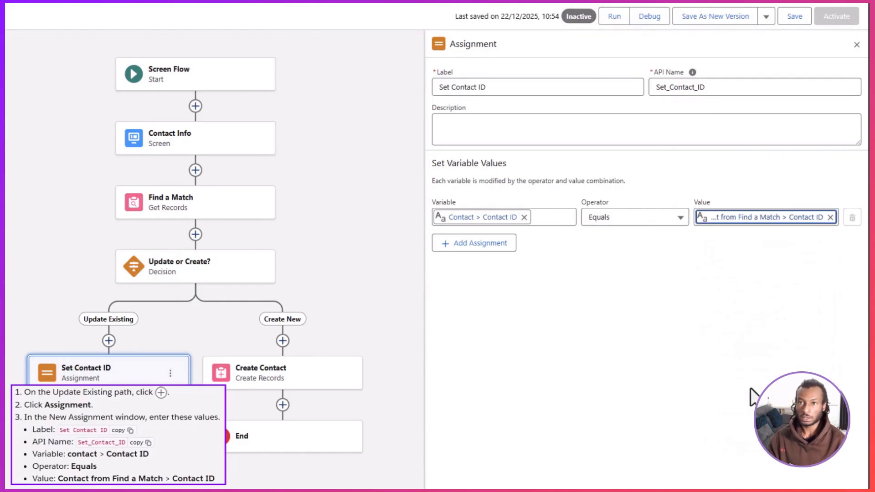
{"action": "left_click", "coordinate": [793, 16]}
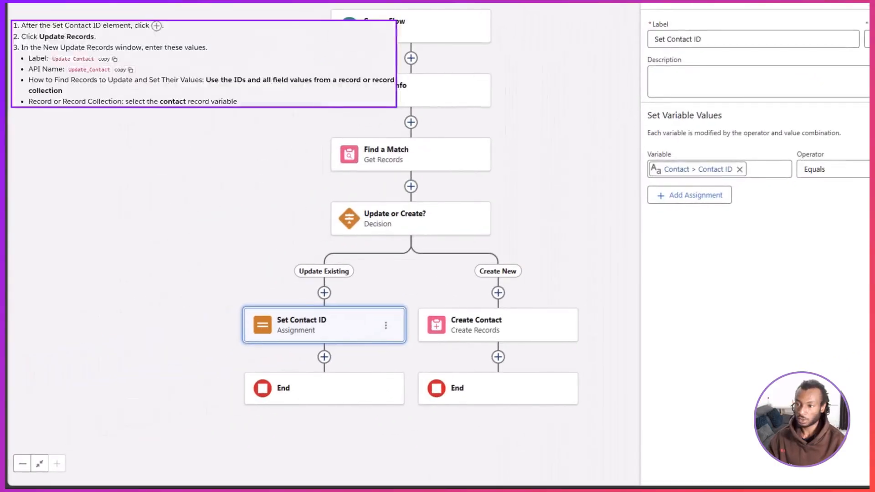
Step: Add an Update Records element labelled "Update Contact" after the Set Contact ID element
{"action": "left_click", "coordinate": [324, 357]}
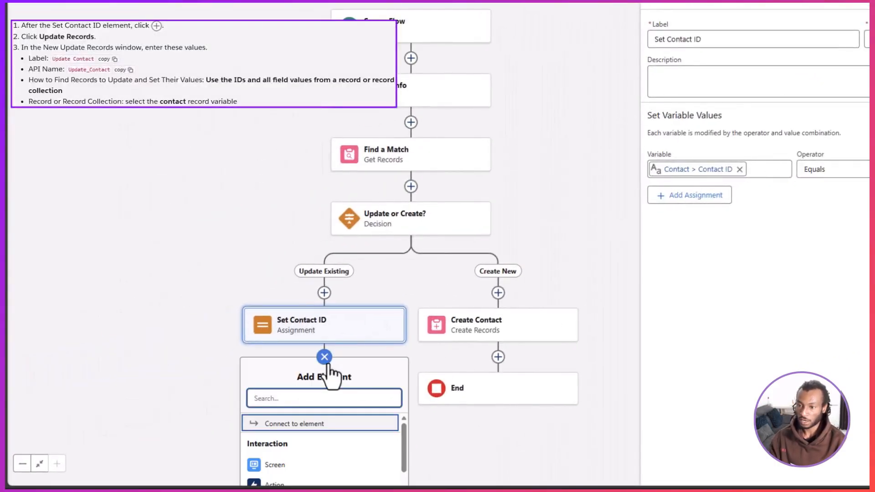
{"action": "type", "text": "Update"}
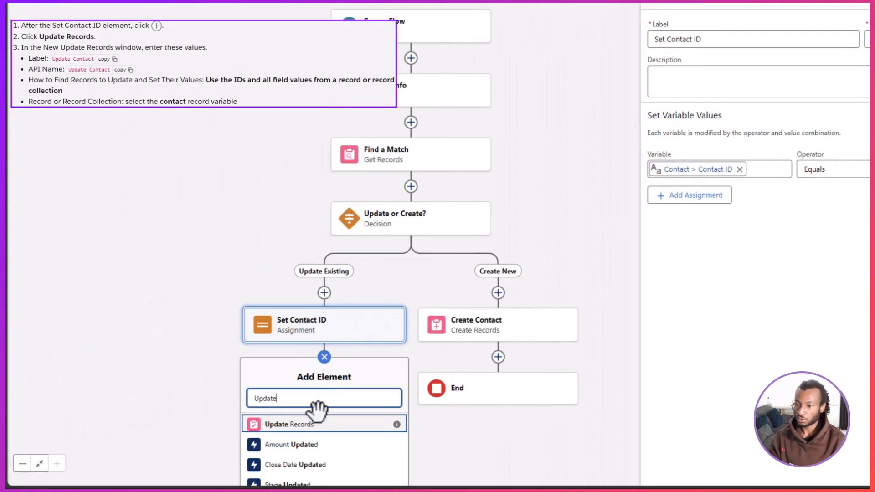
{"action": "left_click", "coordinate": [335, 431]}
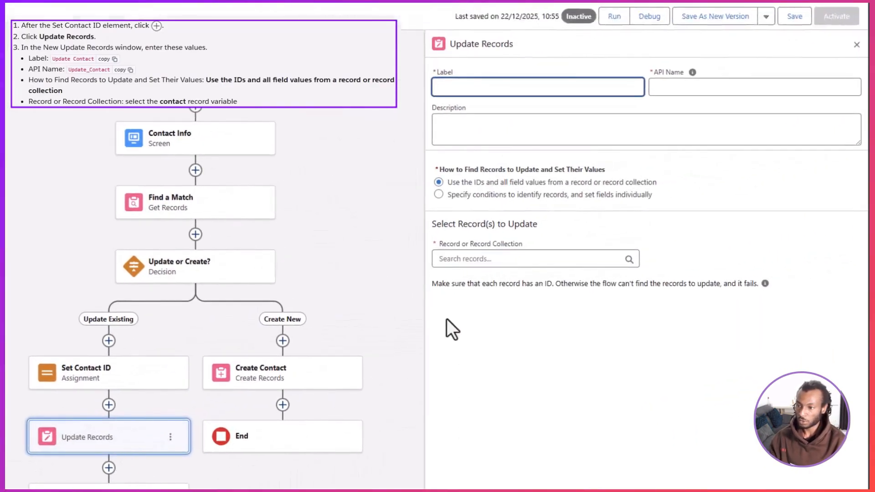
{"action": "type", "text": "Update Contact"}
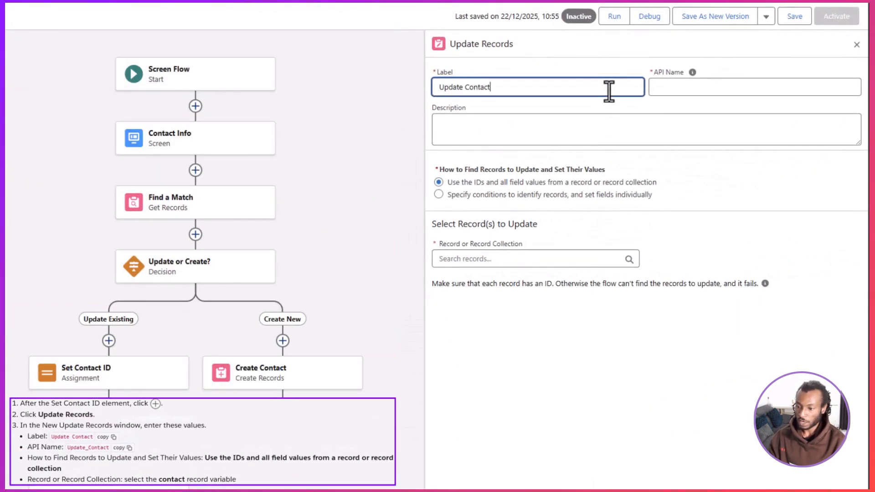
{"action": "left_click", "coordinate": [652, 100]}
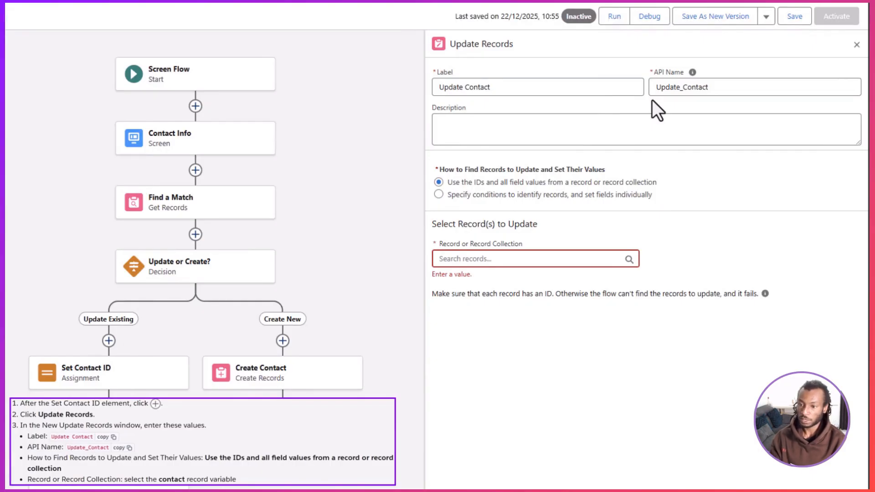
Step: Have Update Contact use the IDs and all field values from the Contact record variable, and save the flow
{"action": "left_click", "coordinate": [604, 181]}
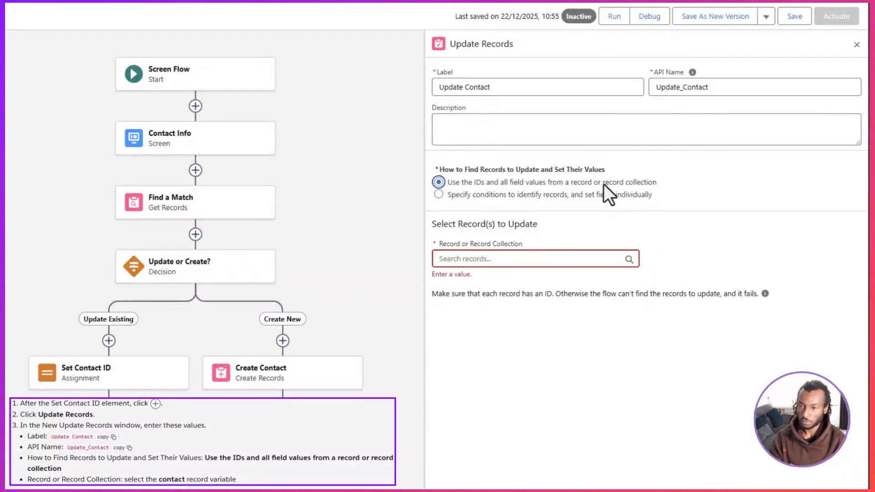
{"action": "left_click", "coordinate": [595, 257]}
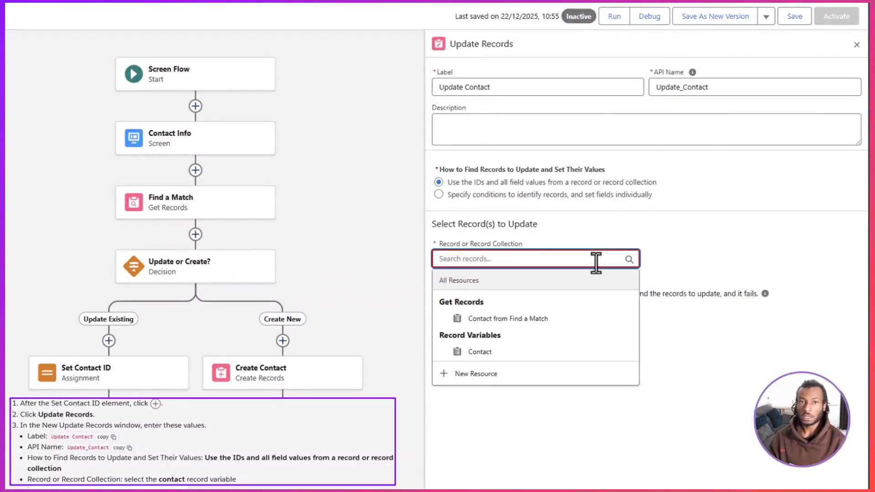
{"action": "left_click", "coordinate": [588, 351]}
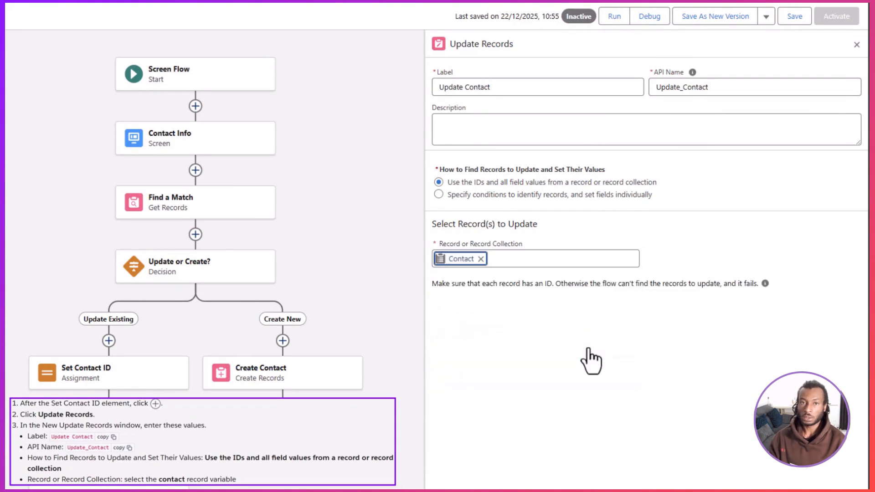
{"action": "left_click", "coordinate": [792, 16]}
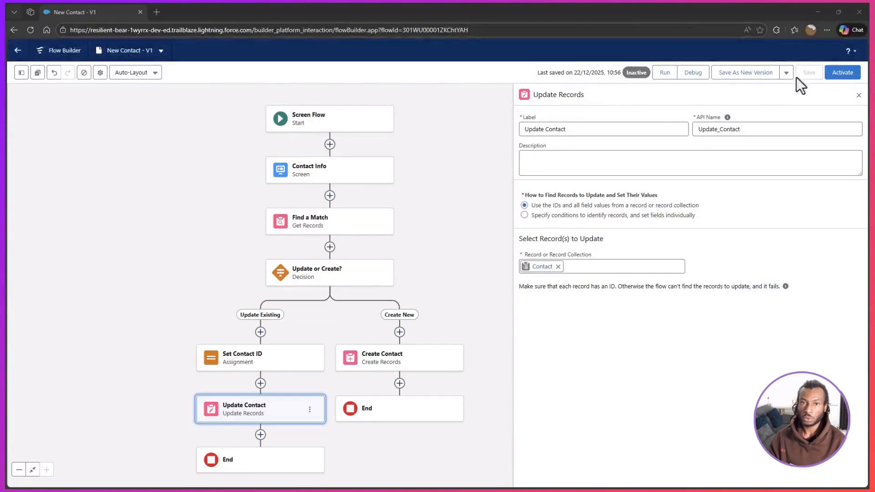
Step: Run the flow and submit a new contact with first name Declarative, last name Academy and an account selected
{"action": "left_click", "coordinate": [668, 73]}
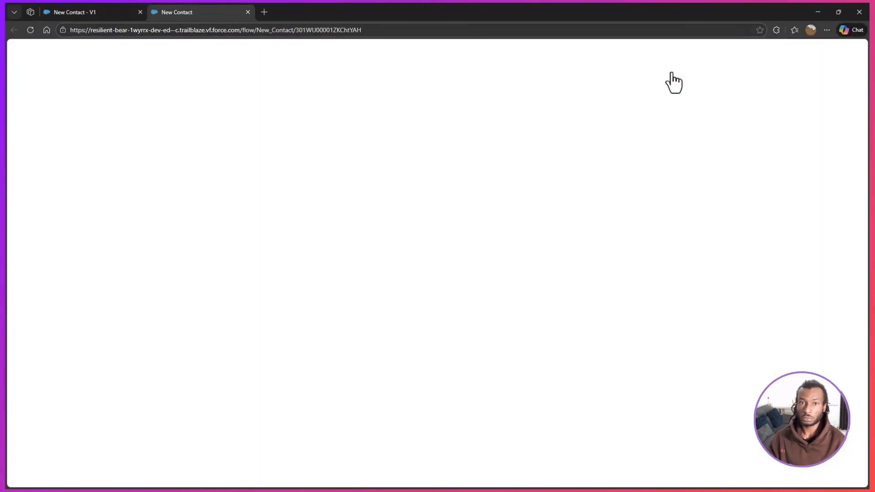
{"action": "type", "text": "Declarative"}
{"action": "key", "text": "Tab"}
{"action": "type", "text": "Academy"}
{"action": "left_click", "coordinate": [679, 149]}
{"action": "left_click", "coordinate": [682, 175]}
{"action": "left_click", "coordinate": [851, 201]}
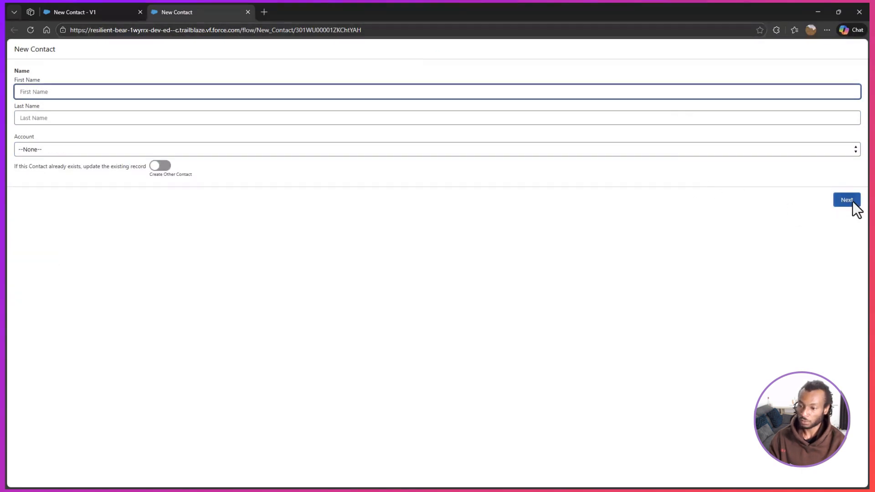
Step: Submit the form with first name Declarative, last name Avademy, an account selected and the option to update the existing record turned on
{"action": "type", "text": "Declarative"}
{"action": "key", "text": "Tab"}
{"action": "type", "text": "Avademy"}
{"action": "left_click", "coordinate": [793, 150]}
{"action": "left_click", "coordinate": [780, 176]}
{"action": "left_click", "coordinate": [160, 166]}
{"action": "left_click", "coordinate": [849, 203]}
Step: Return to the New Contact flow in Flow Builder and start debugging it
{"action": "left_click", "coordinate": [86, 13]}
{"action": "left_click", "coordinate": [693, 73]}
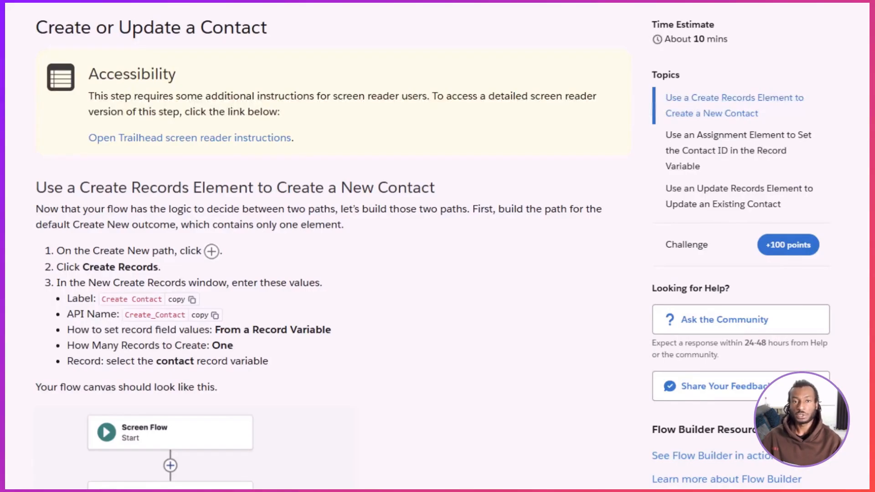
Step: Verify the Create or Update a Contact step in Trailhead to earn 100 points
{"action": "scroll", "coordinate": [319, 274], "scroll_direction": "down", "scroll_amount": 4}
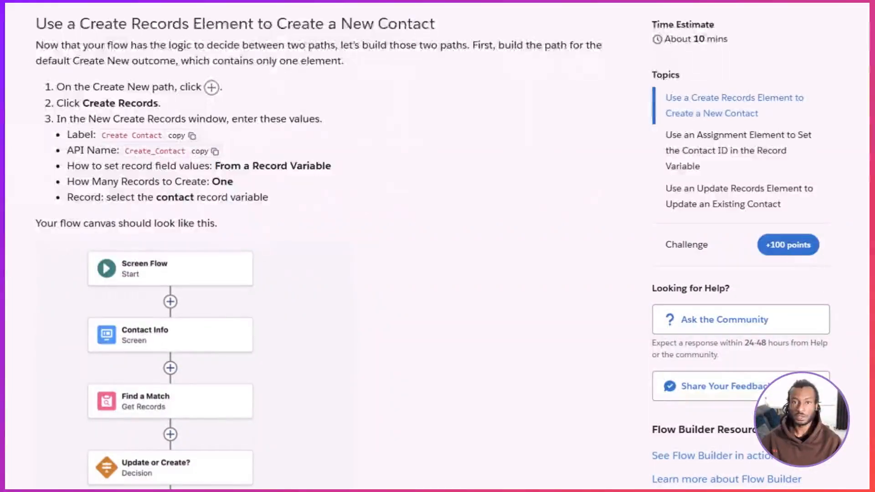
{"action": "scroll", "coordinate": [189, 273], "scroll_direction": "down", "scroll_amount": 15}
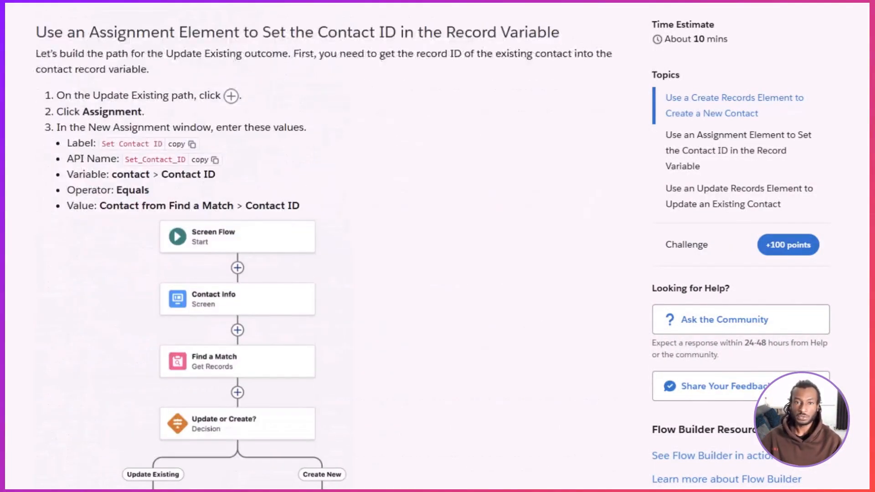
{"action": "scroll", "coordinate": [319, 246], "scroll_direction": "down", "scroll_amount": 10}
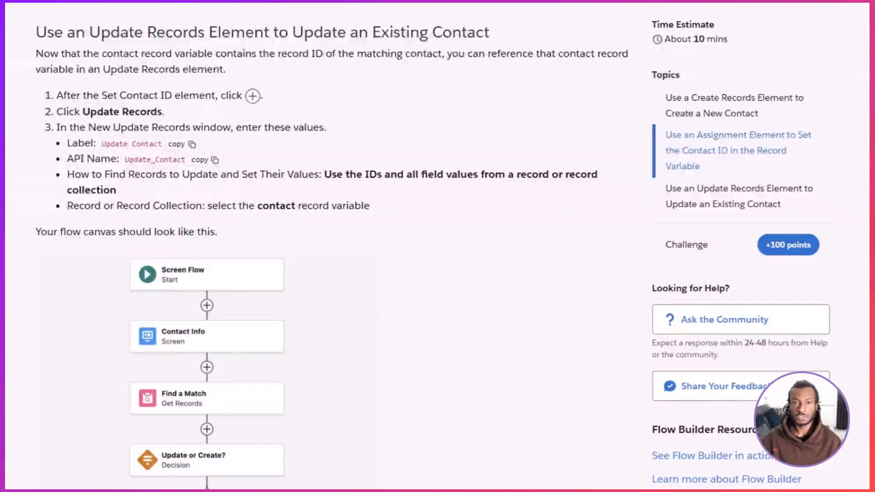
{"action": "scroll", "coordinate": [319, 246], "scroll_direction": "down", "scroll_amount": 15}
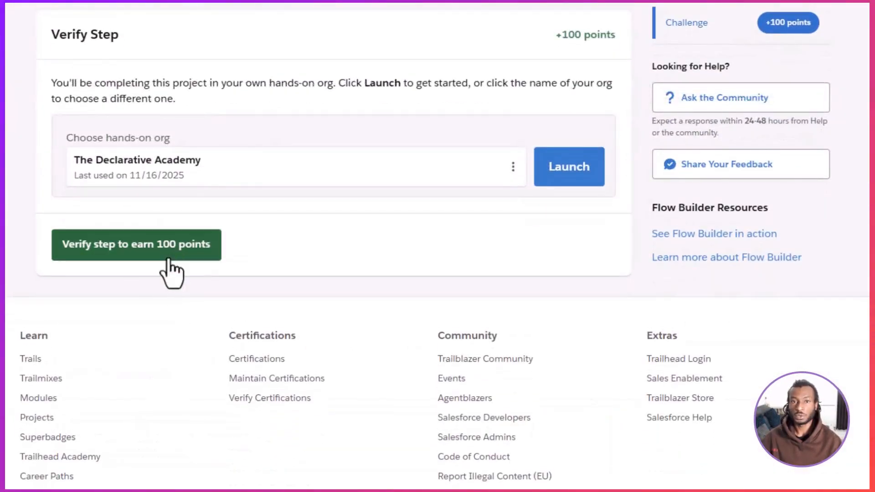
{"action": "left_click", "coordinate": [169, 254]}
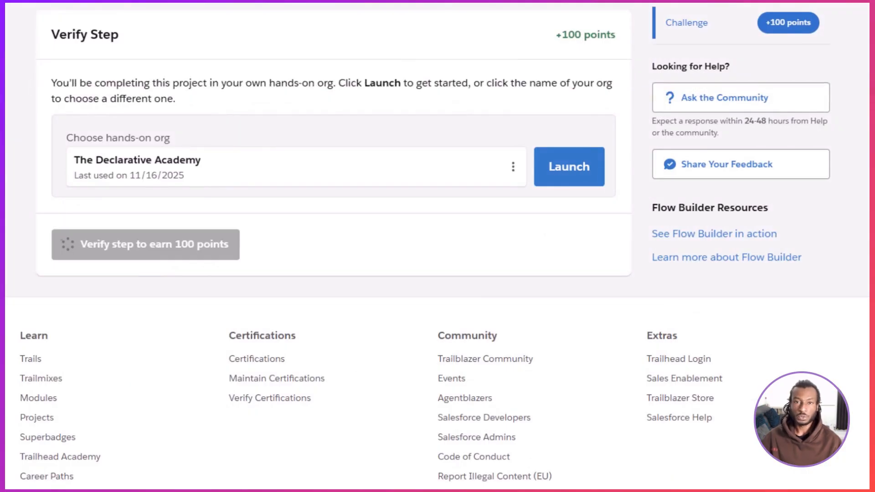